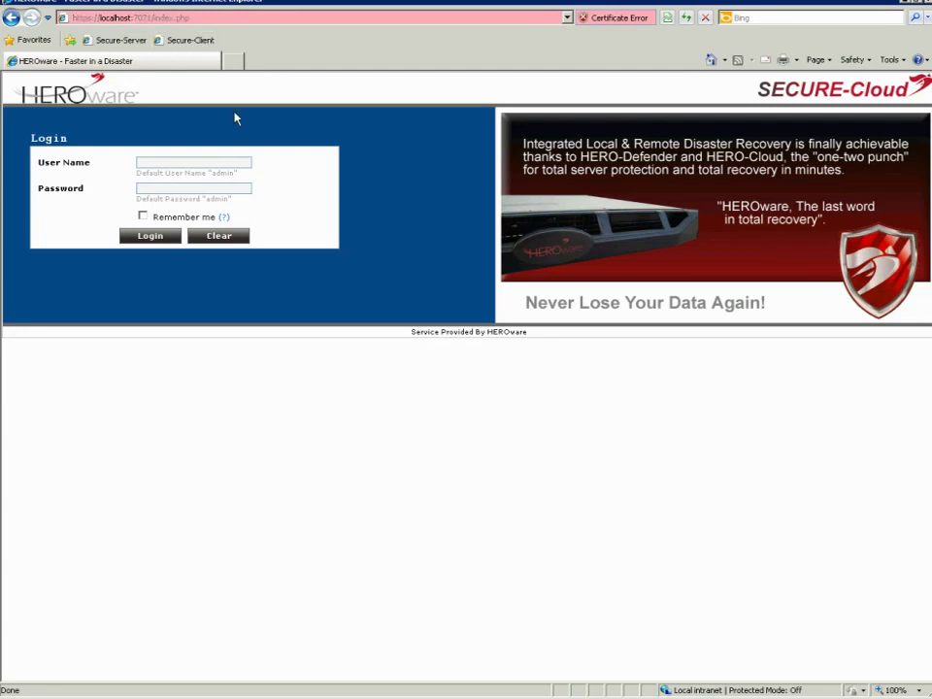
Log in with user name 'admin' and the administrator password
{"action": "left_click", "coordinate": [154, 163]}
{"action": "type", "text": "admin"}
{"action": "key", "text": "Tab"}
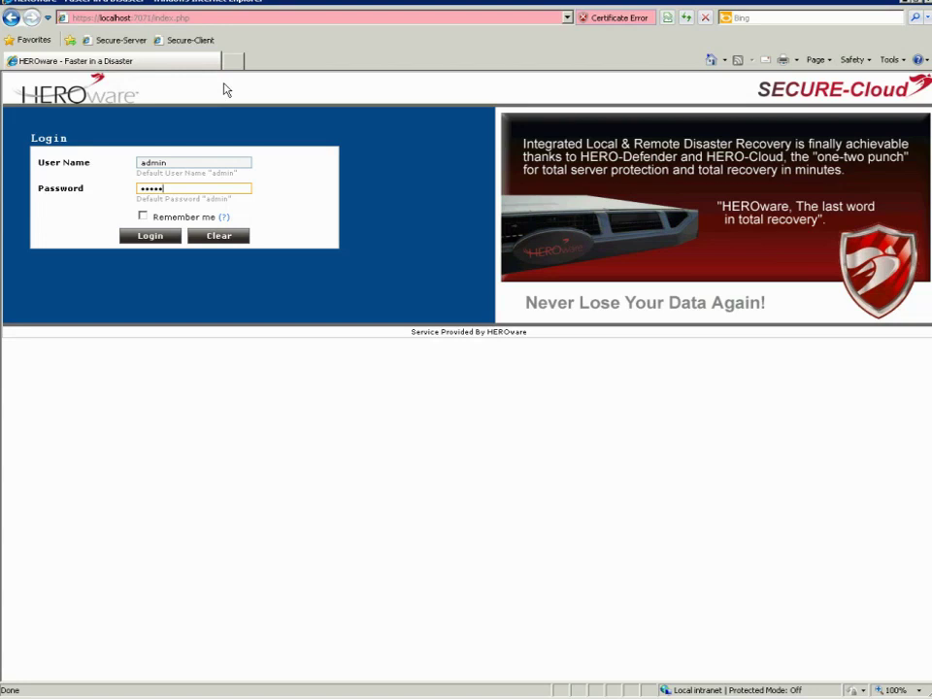
{"action": "left_click", "coordinate": [150, 236]}
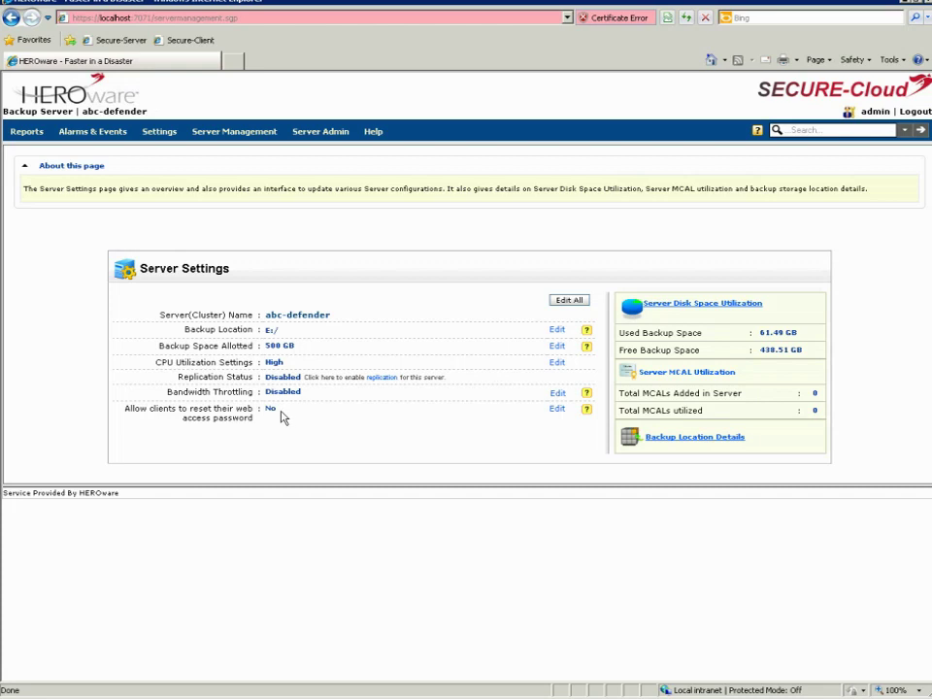
{"action": "left_click", "coordinate": [570, 301]}
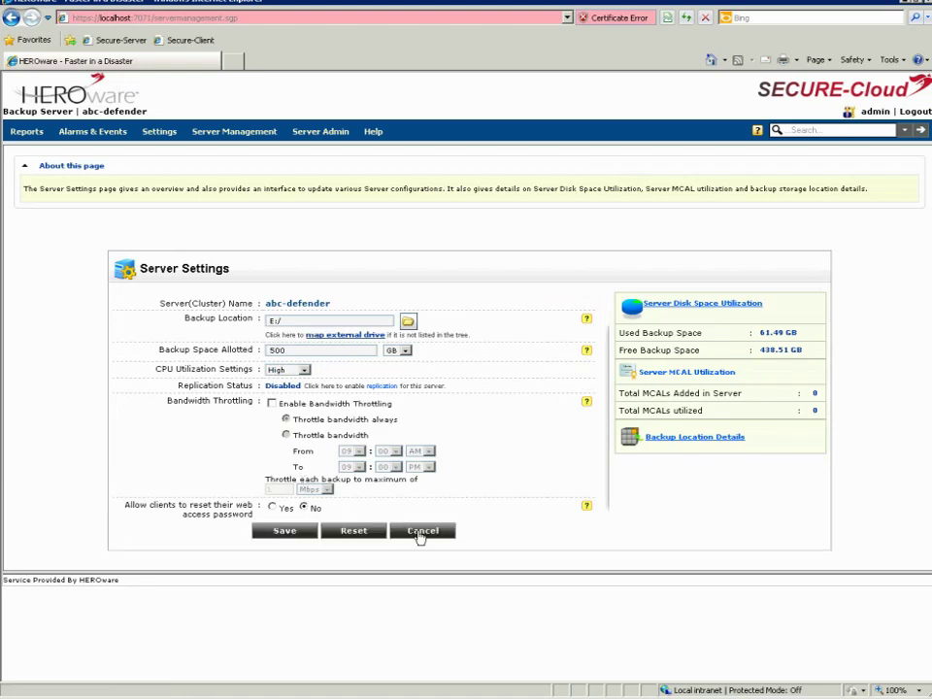
{"action": "left_click", "coordinate": [420, 534]}
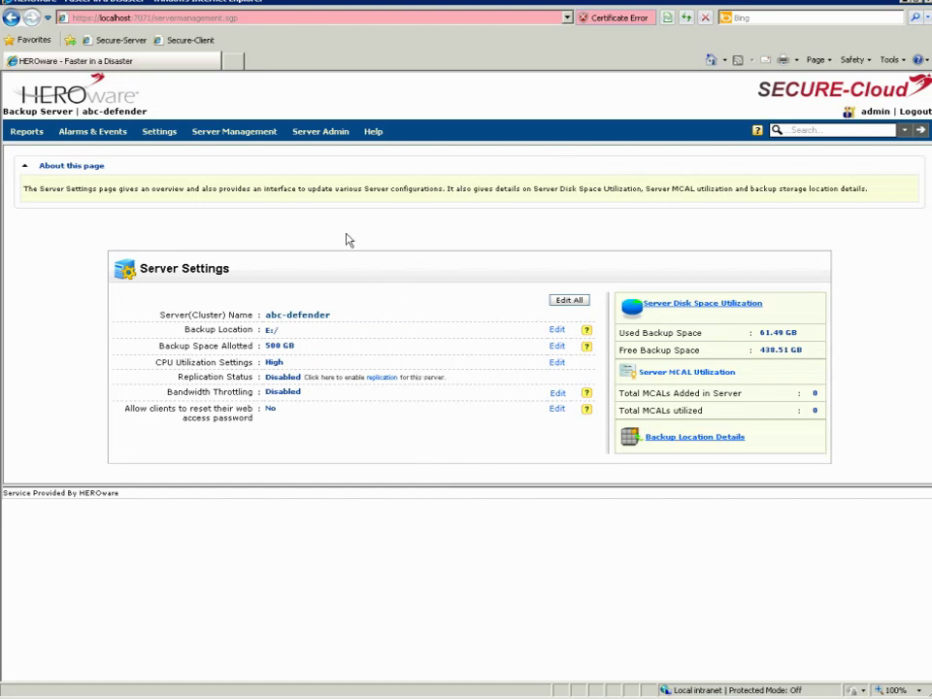
{"action": "mouse_move", "coordinate": [24, 136]}
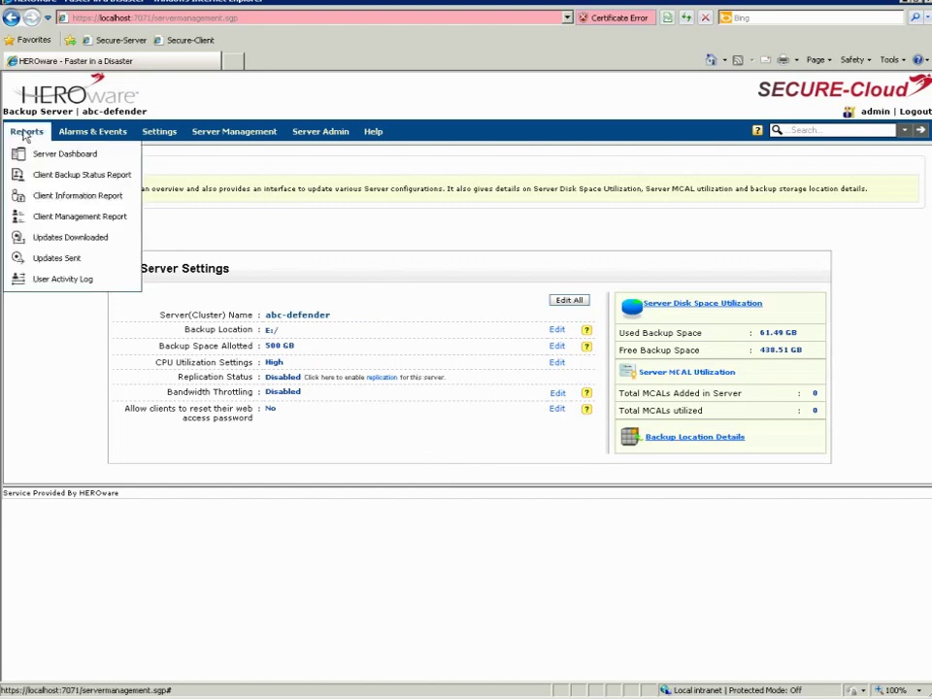
Open Reports > Server Dashboard and switch the recent-backups snapshot from InComplete to Successful
{"action": "left_click", "coordinate": [44, 161]}
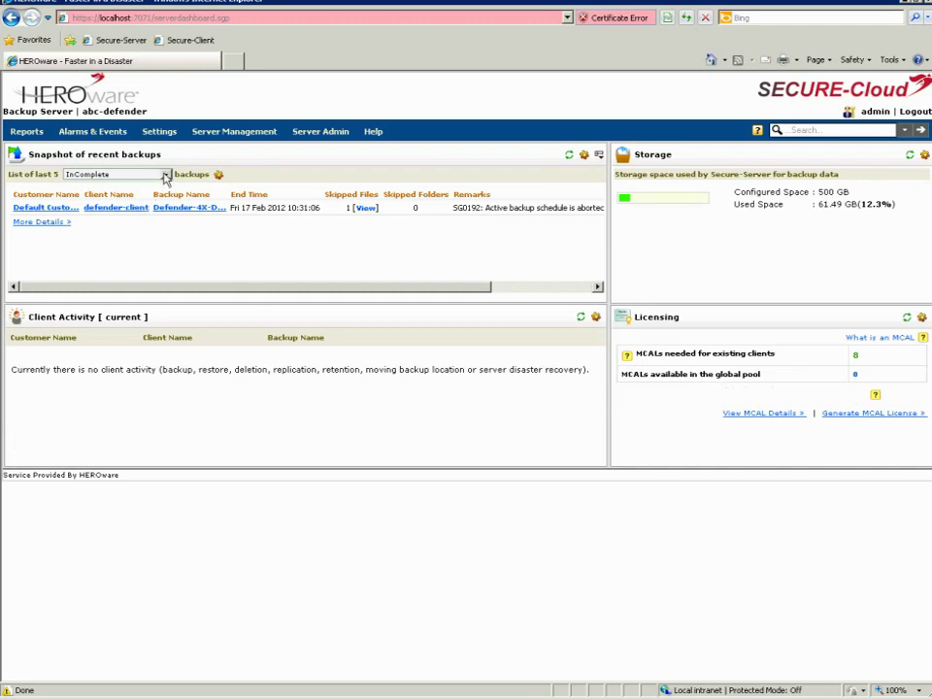
{"action": "left_click", "coordinate": [165, 175]}
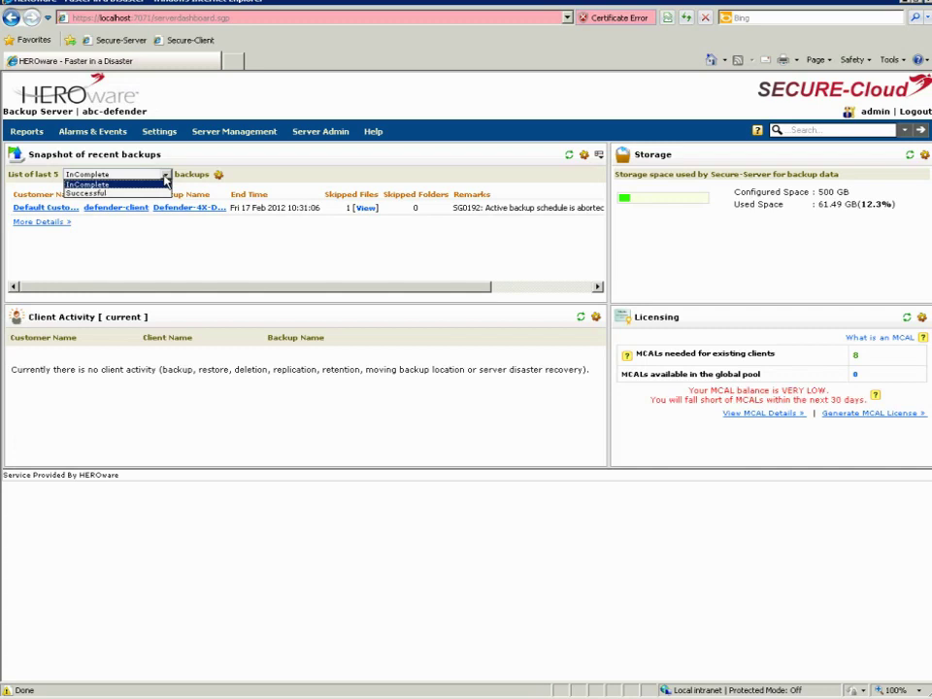
{"action": "left_click", "coordinate": [144, 193]}
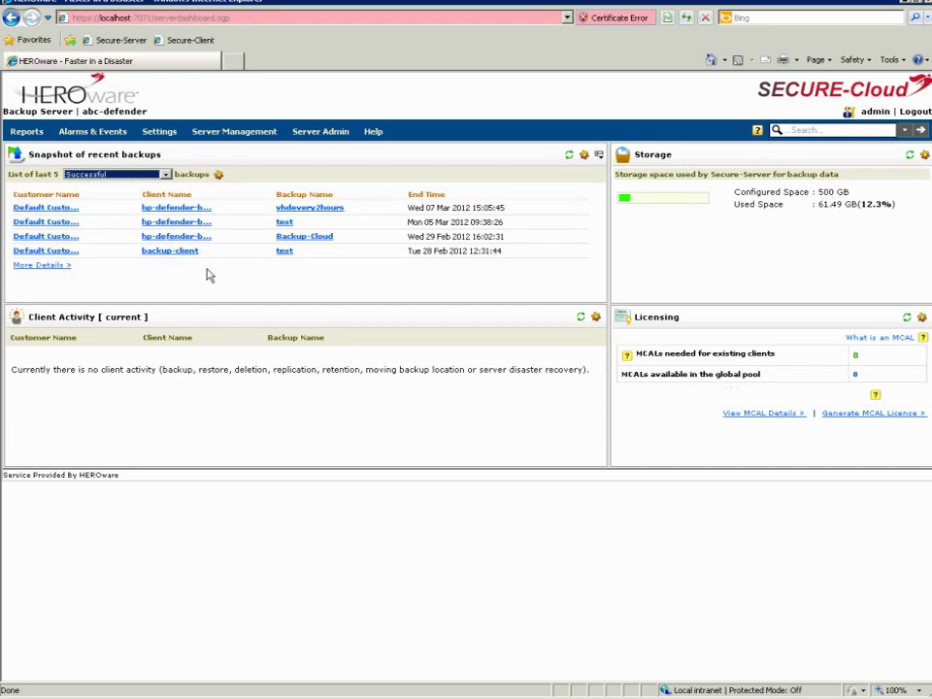
{"action": "mouse_move", "coordinate": [34, 137]}
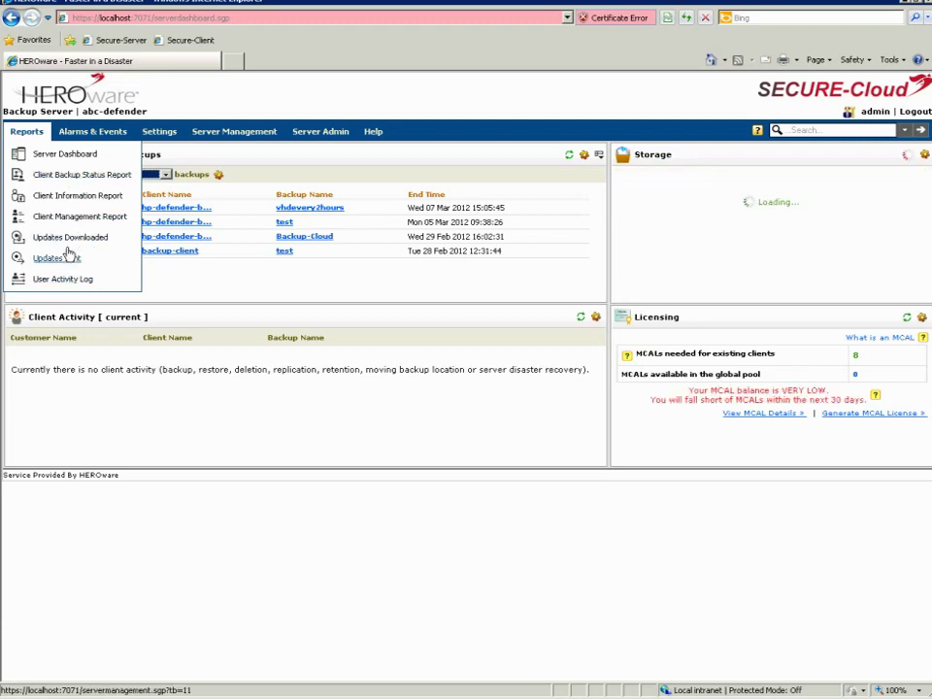
Return to Settings > Server Settings, showing 61.49 GB used and 438.51 GB free
{"action": "mouse_move", "coordinate": [85, 138]}
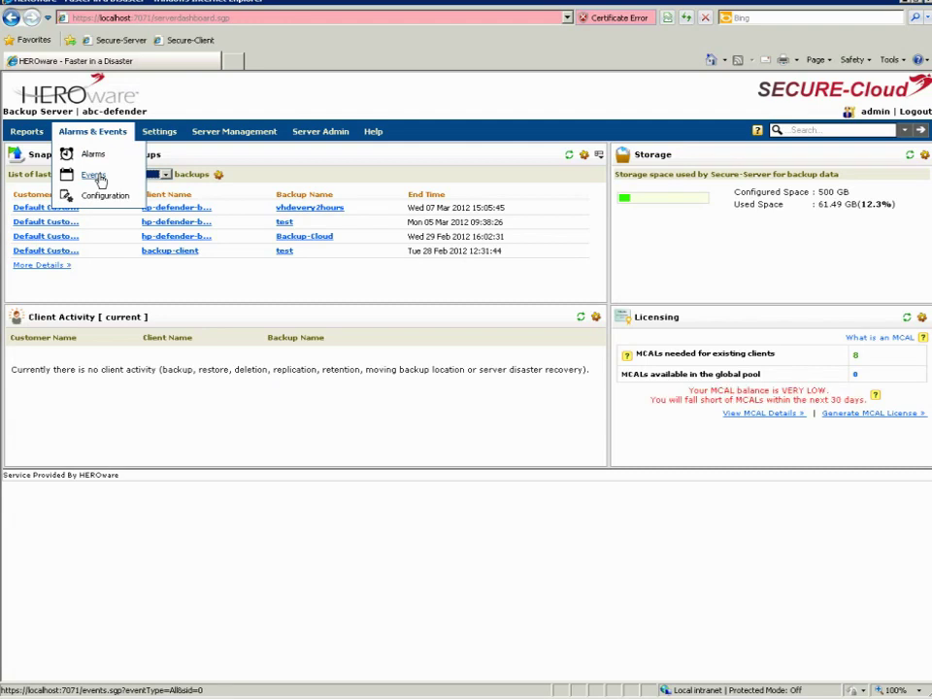
{"action": "mouse_move", "coordinate": [156, 133]}
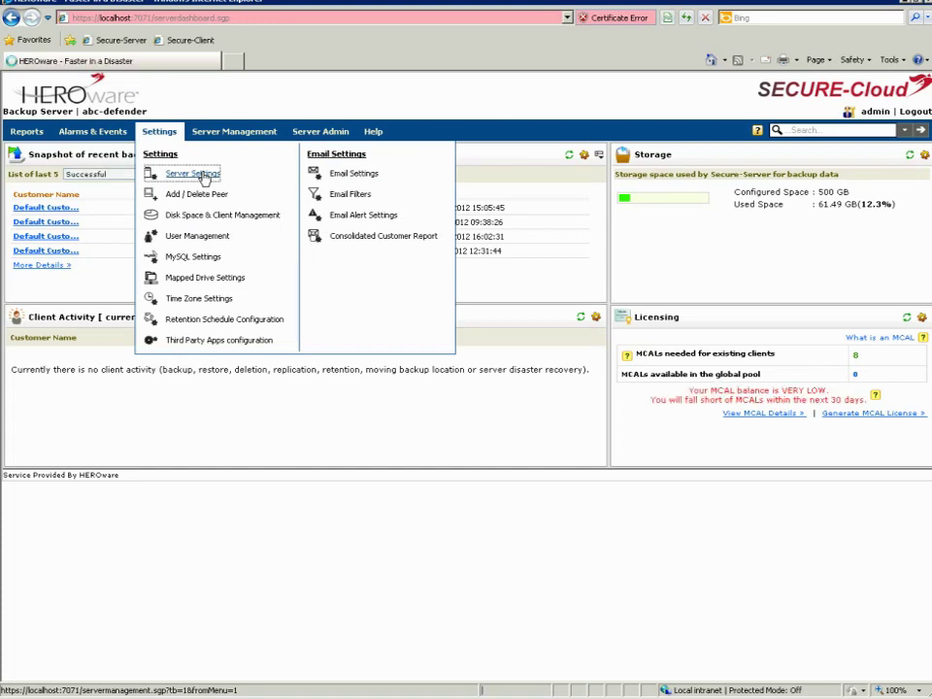
{"action": "left_click", "coordinate": [203, 177]}
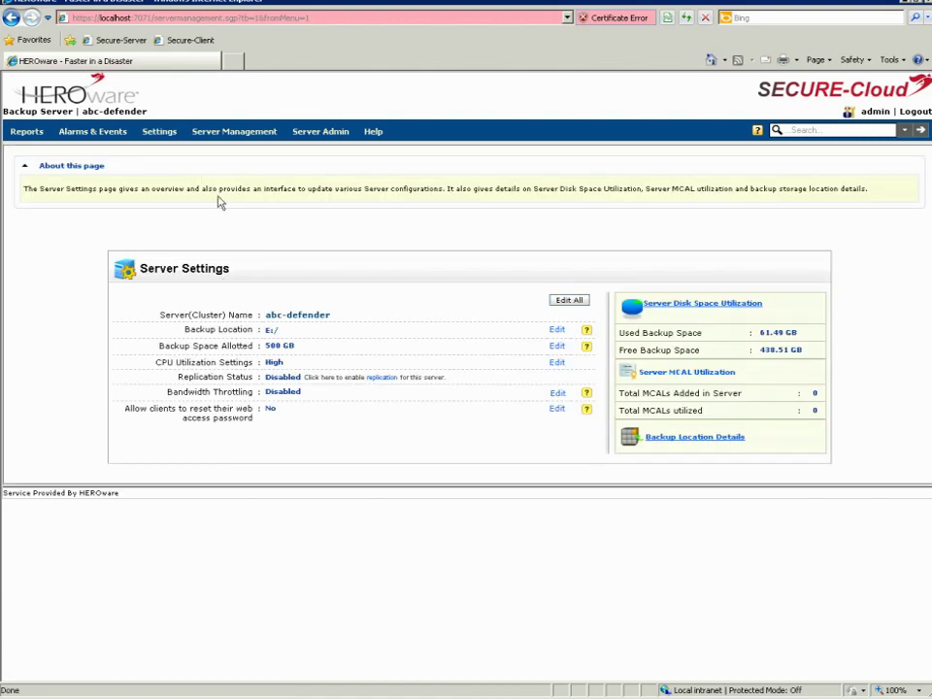
{"action": "left_click", "coordinate": [160, 134]}
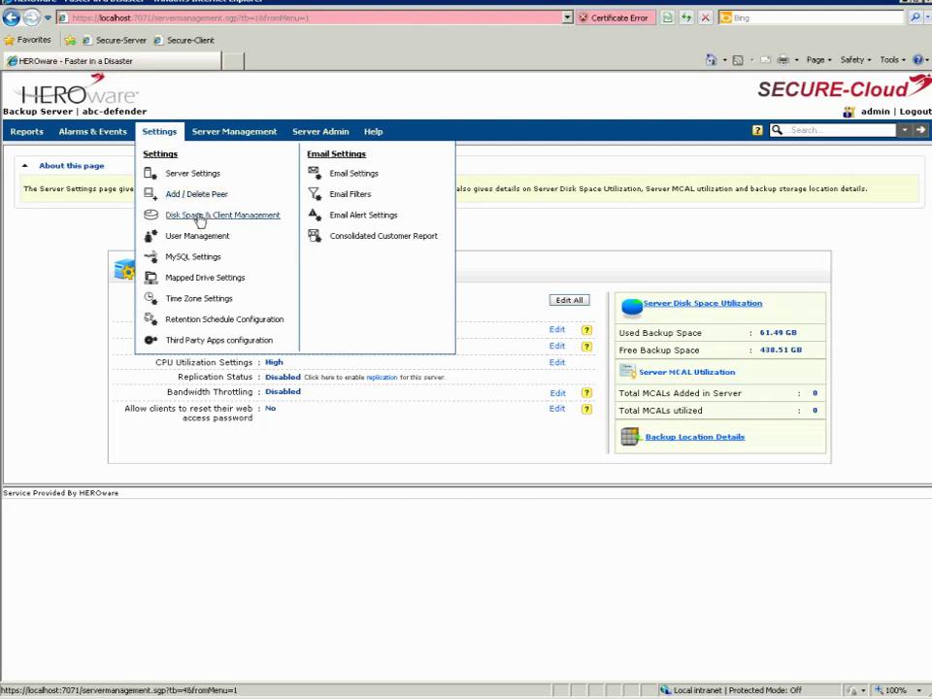
Open Disk Space & Client Management and expand Default Customer to show its clients
{"action": "left_click", "coordinate": [198, 218]}
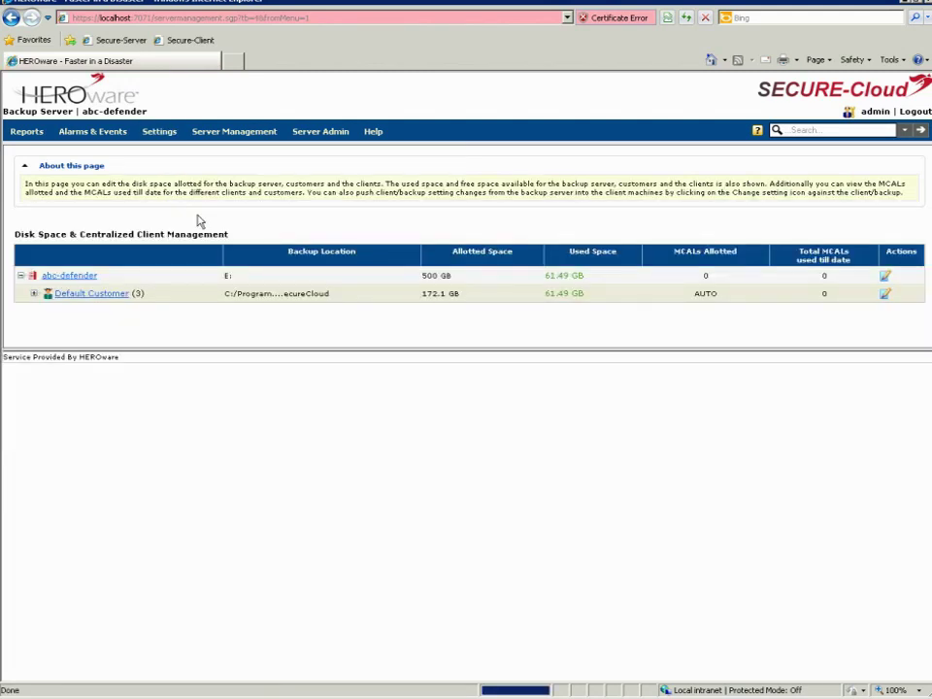
{"action": "left_click", "coordinate": [33, 294]}
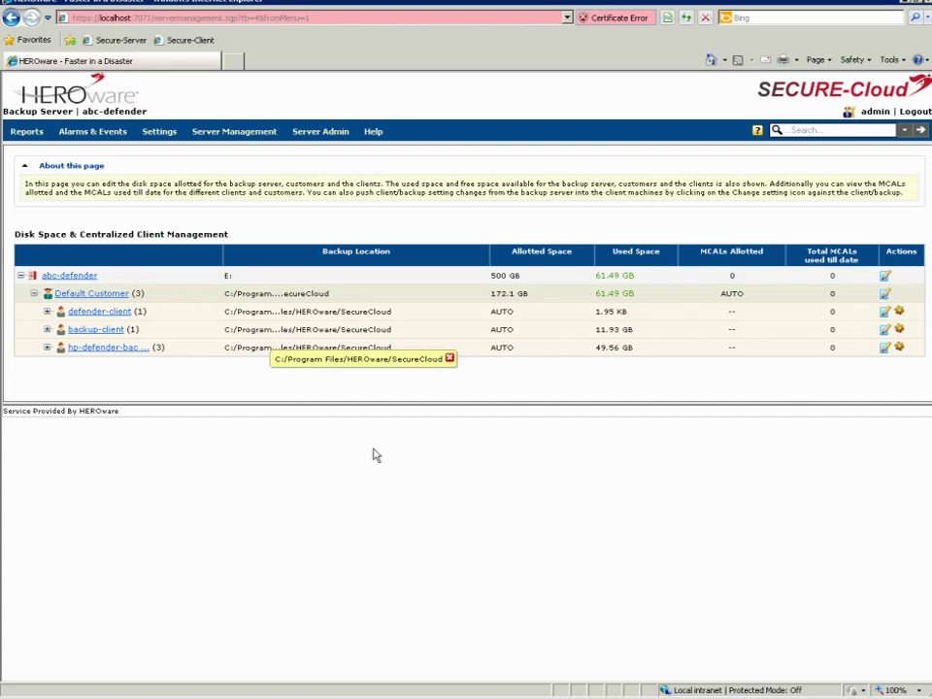
{"action": "left_click", "coordinate": [448, 361]}
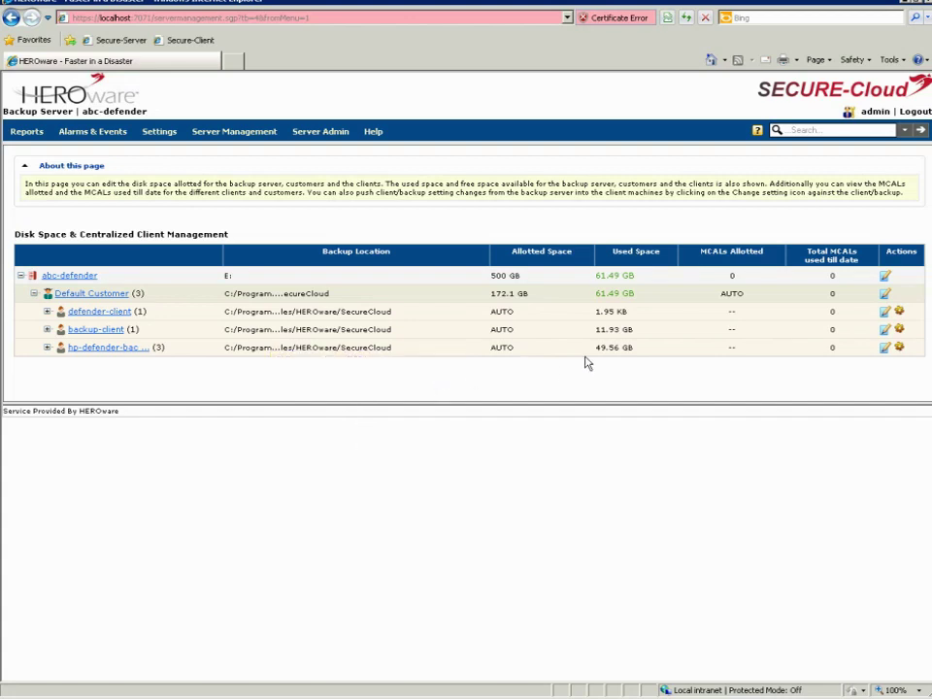
Try editing the third client's space allocation and accept the automatic-allocation alert
{"action": "left_click", "coordinate": [885, 347]}
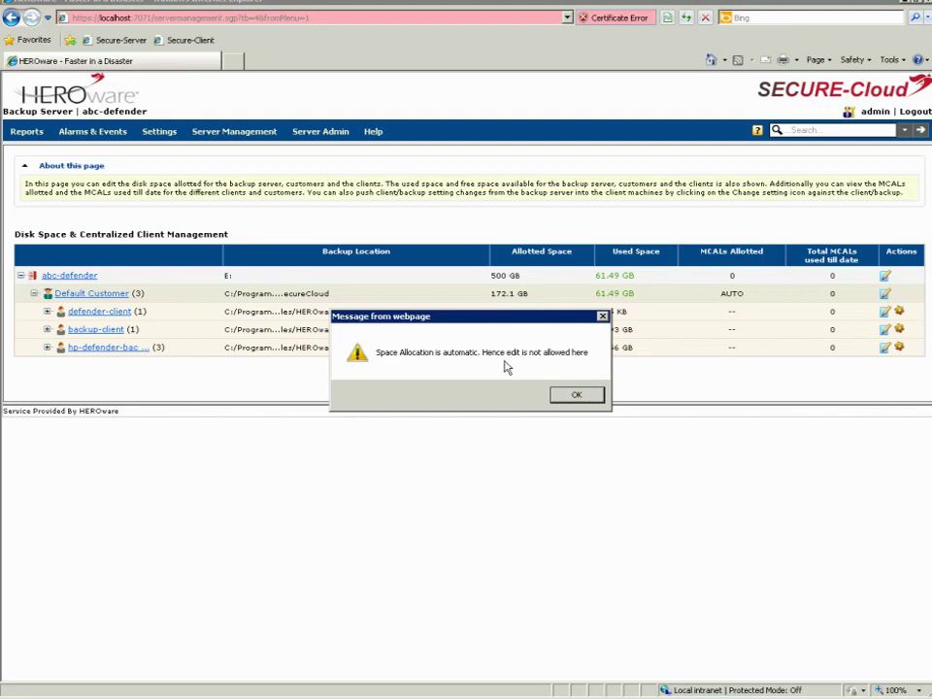
{"action": "left_click", "coordinate": [577, 396]}
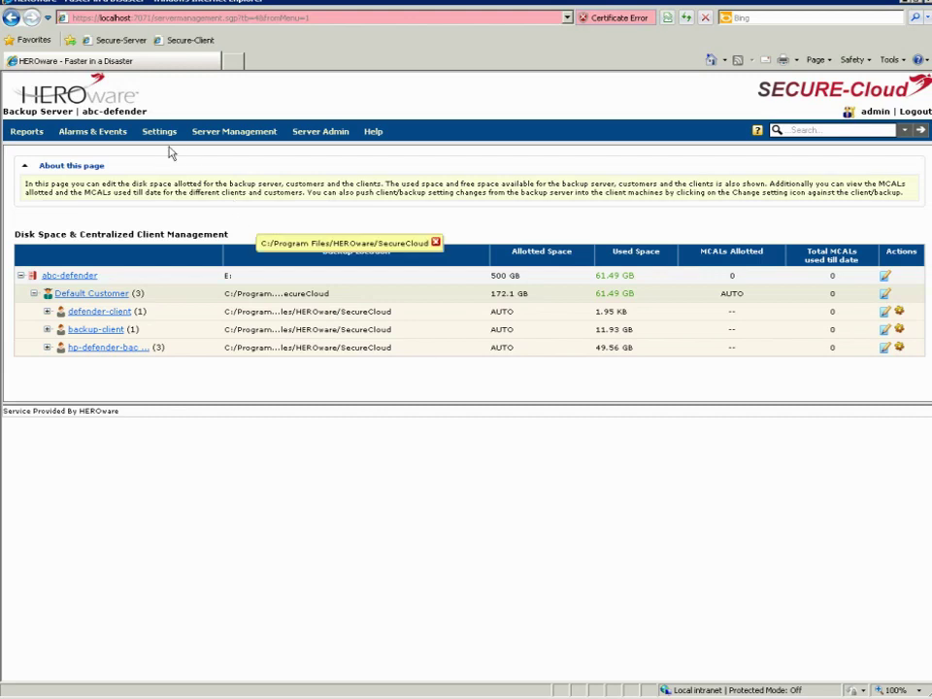
{"action": "mouse_move", "coordinate": [161, 135]}
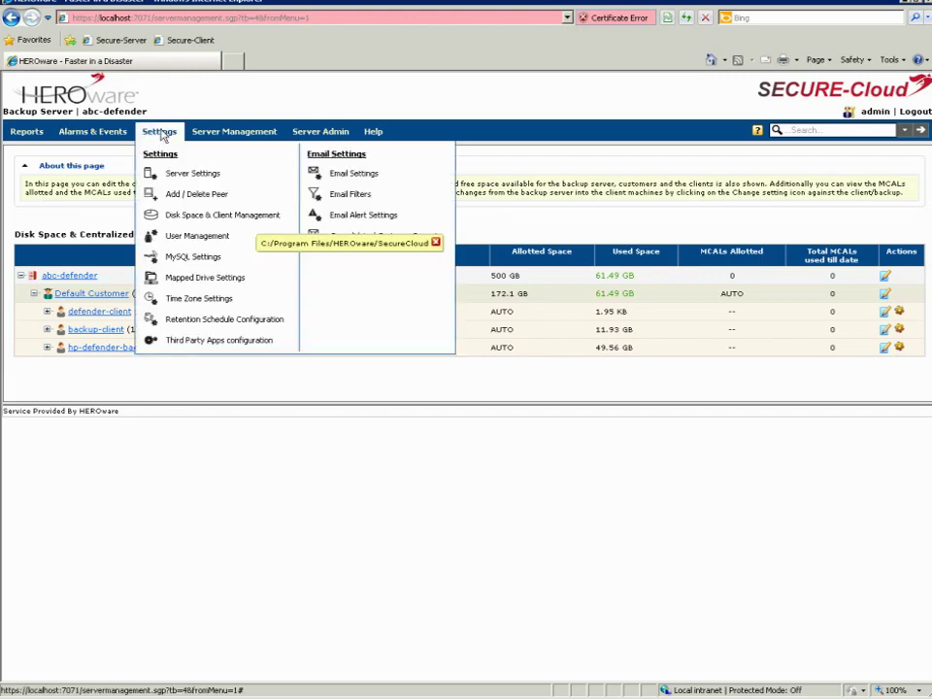
Open Settings > User Management to see the admin and securecloud users
{"action": "left_click", "coordinate": [194, 239]}
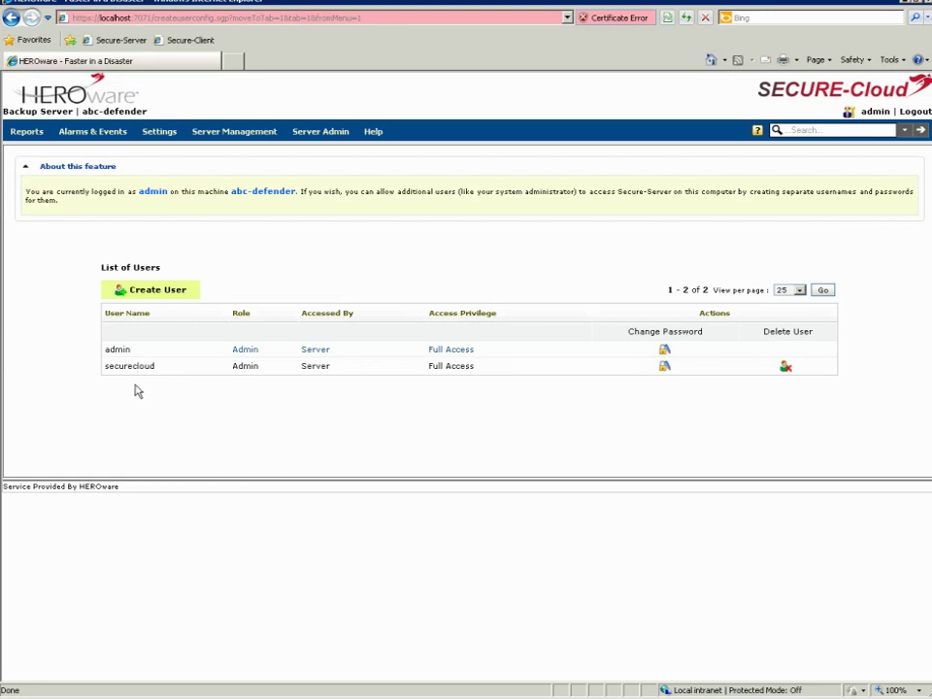
Create a new Admin user 'juser' with a confirmed password
{"action": "left_click", "coordinate": [153, 293]}
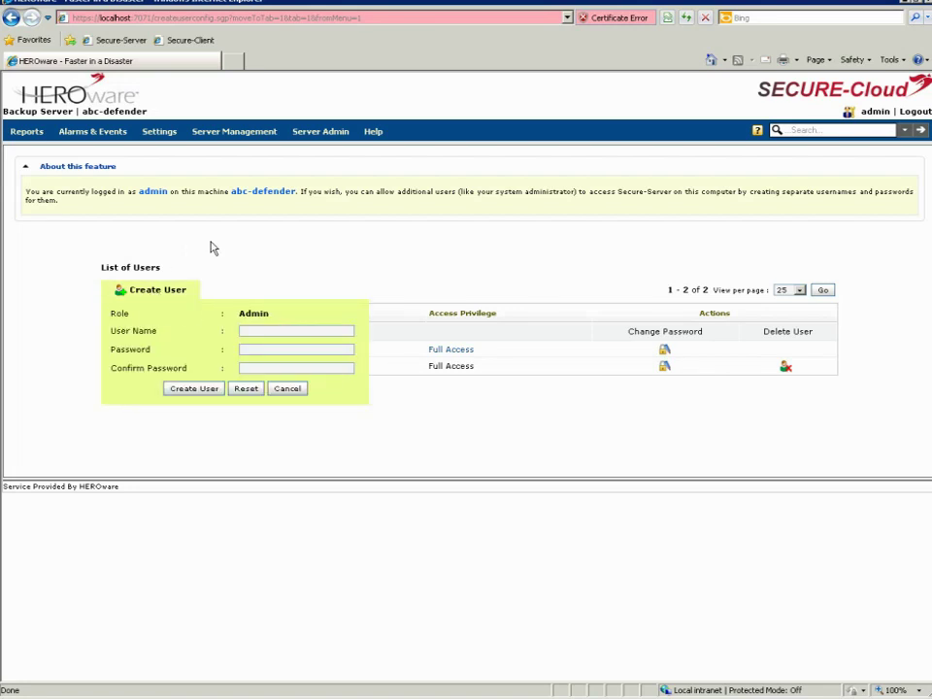
{"action": "left_click", "coordinate": [248, 330]}
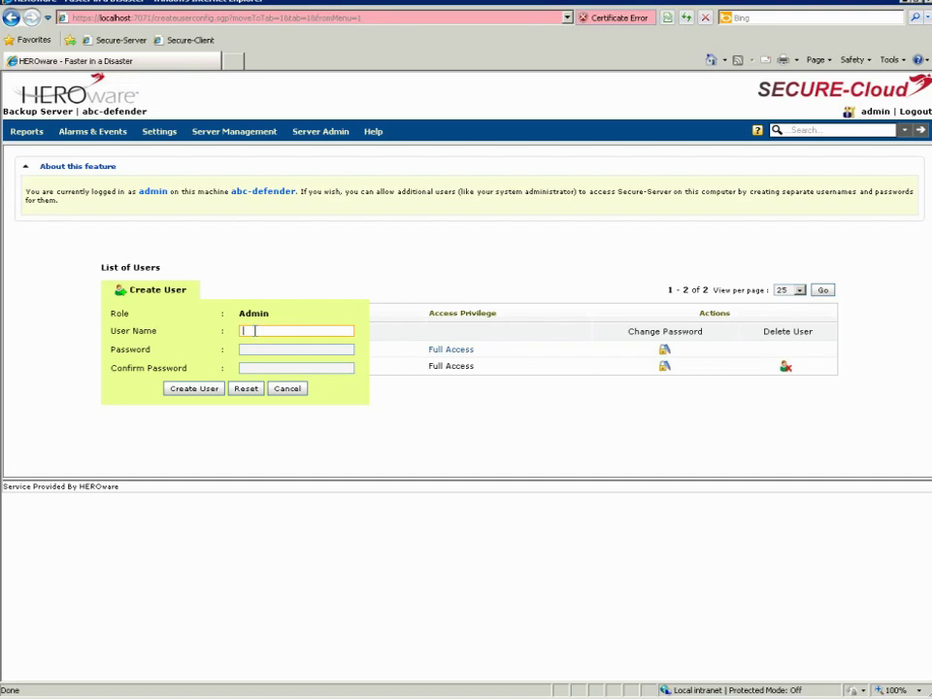
{"action": "type", "text": "juser"}
{"action": "left_click", "coordinate": [268, 349]}
{"action": "type", "text": "•••••••••••"}
{"action": "key", "text": "Tab"}
{"action": "type", "text": "•••••••••••"}
{"action": "left_click", "coordinate": [194, 389]}
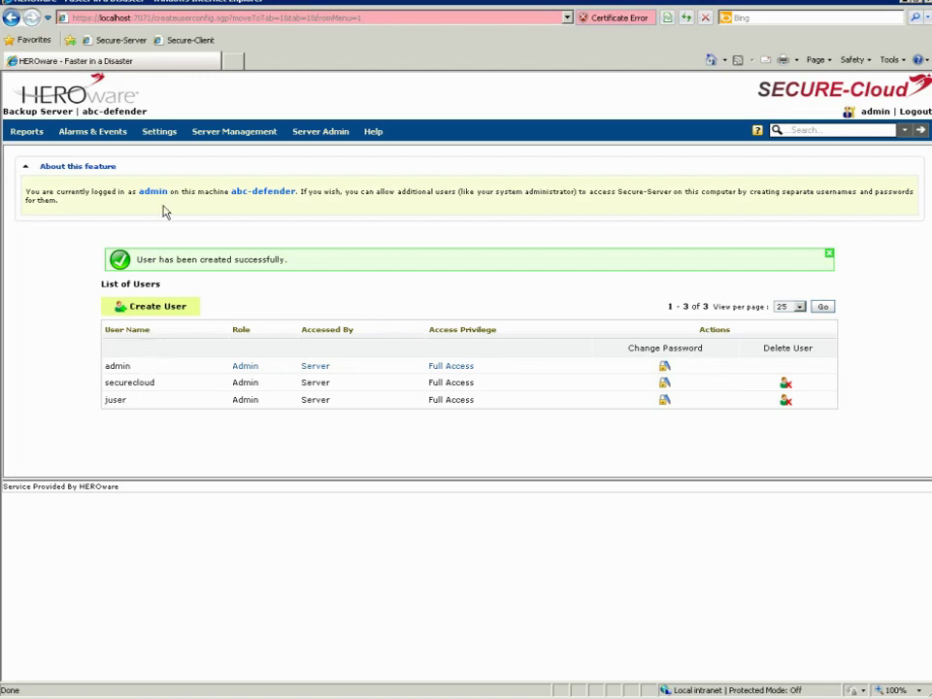
Show the Settings dropdown from the top navigation bar
{"action": "mouse_move", "coordinate": [160, 135]}
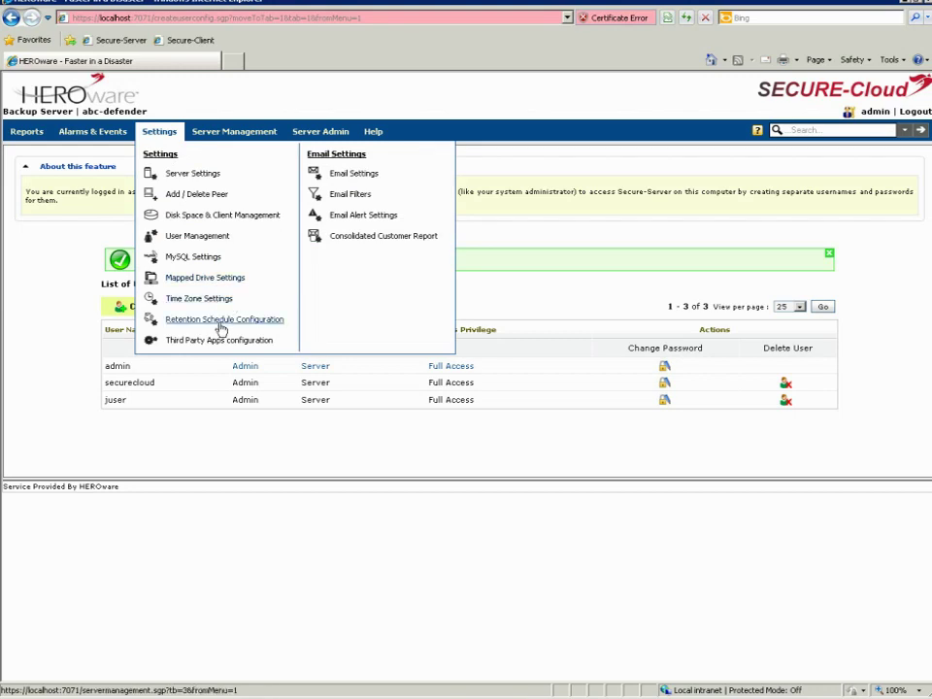
Open Settings > Retention Schedule Configuration, with cleanup running right after each backup schedule
{"action": "left_click", "coordinate": [222, 321]}
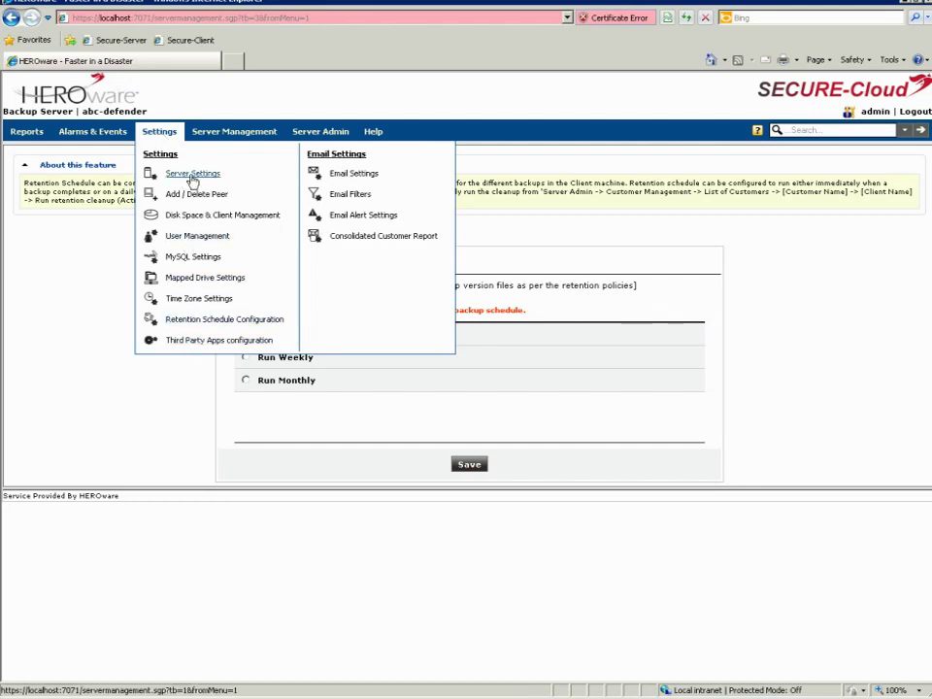
Open Email Settings, tick Enable Email Settings, and select the SMTP Server and Sender EMail ID fields
{"action": "left_click", "coordinate": [356, 174]}
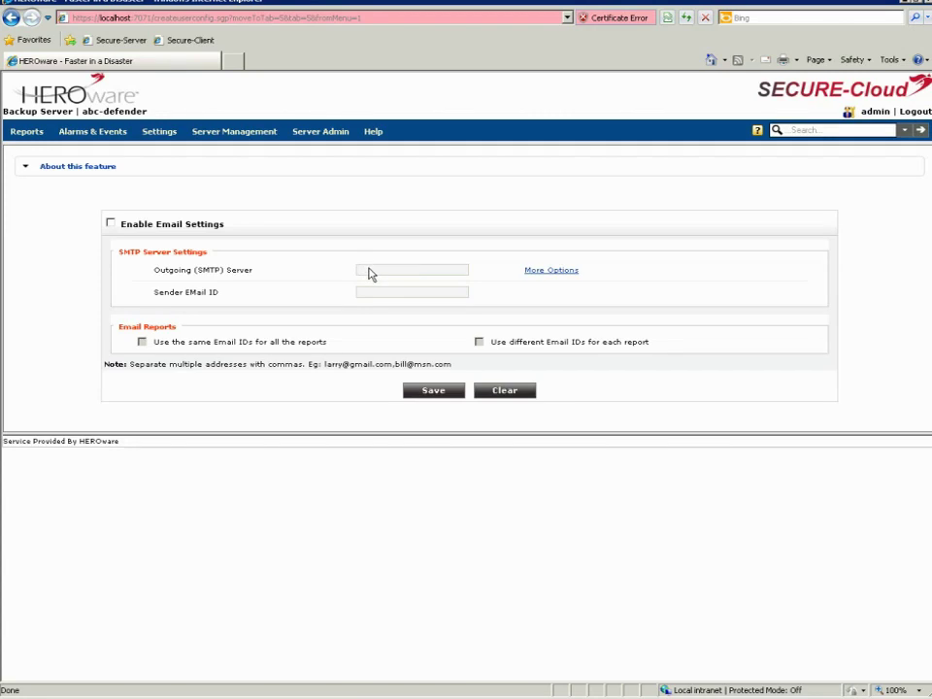
{"action": "left_click", "coordinate": [111, 225]}
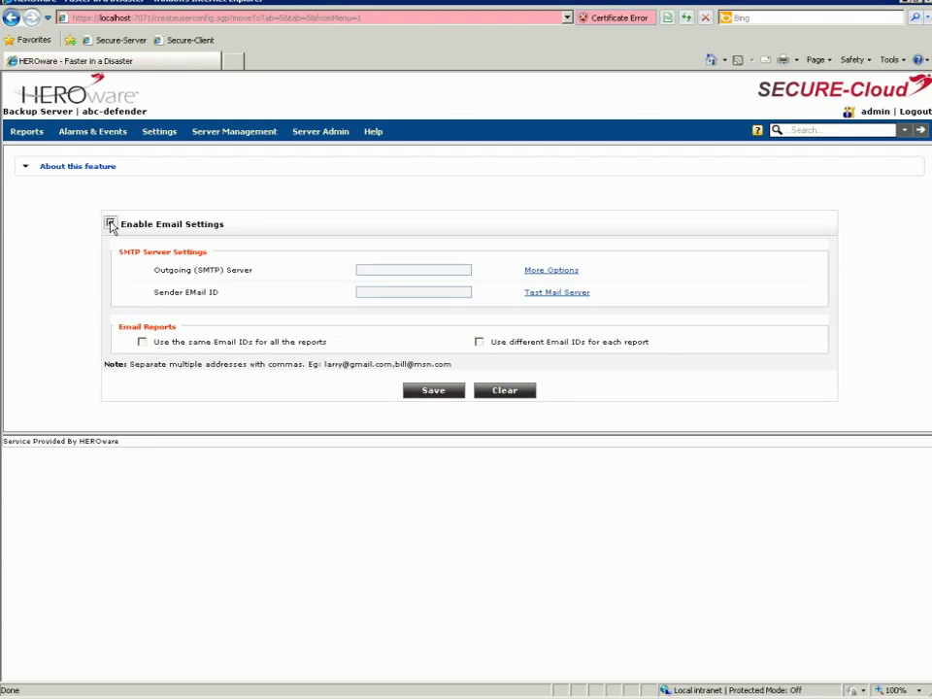
{"action": "left_click", "coordinate": [370, 269]}
{"action": "left_click", "coordinate": [371, 291]}
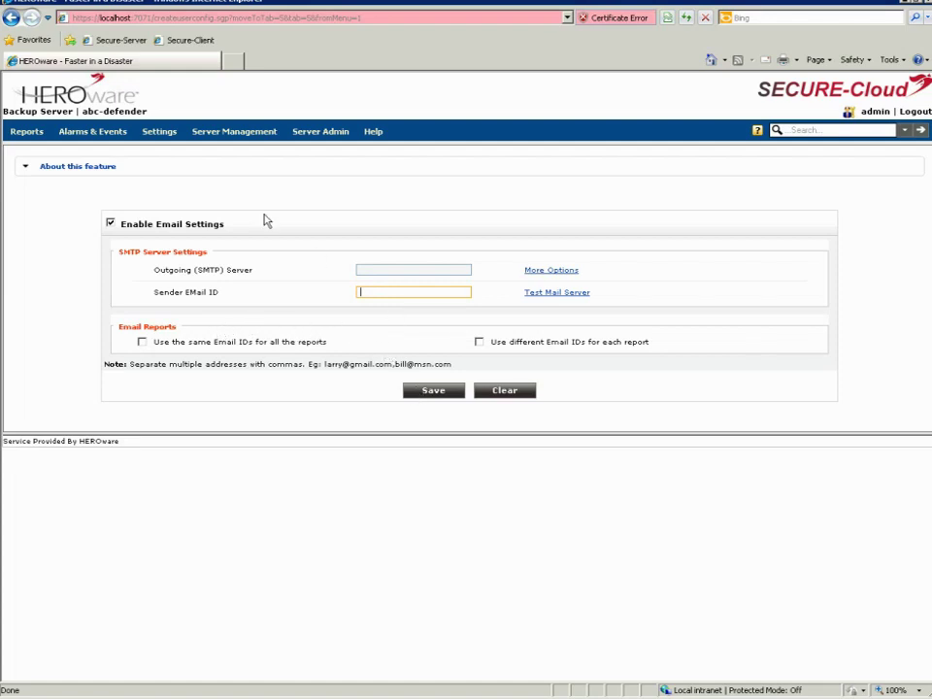
{"action": "mouse_move", "coordinate": [217, 131]}
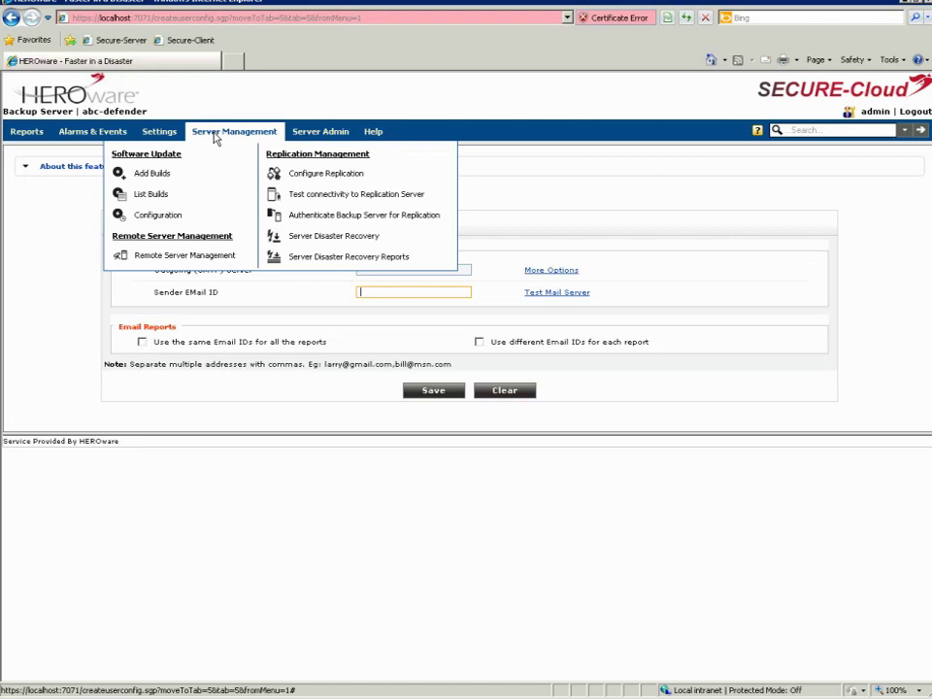
Go to Server Admin > Customer Management > List of Customer
{"action": "mouse_move", "coordinate": [320, 136]}
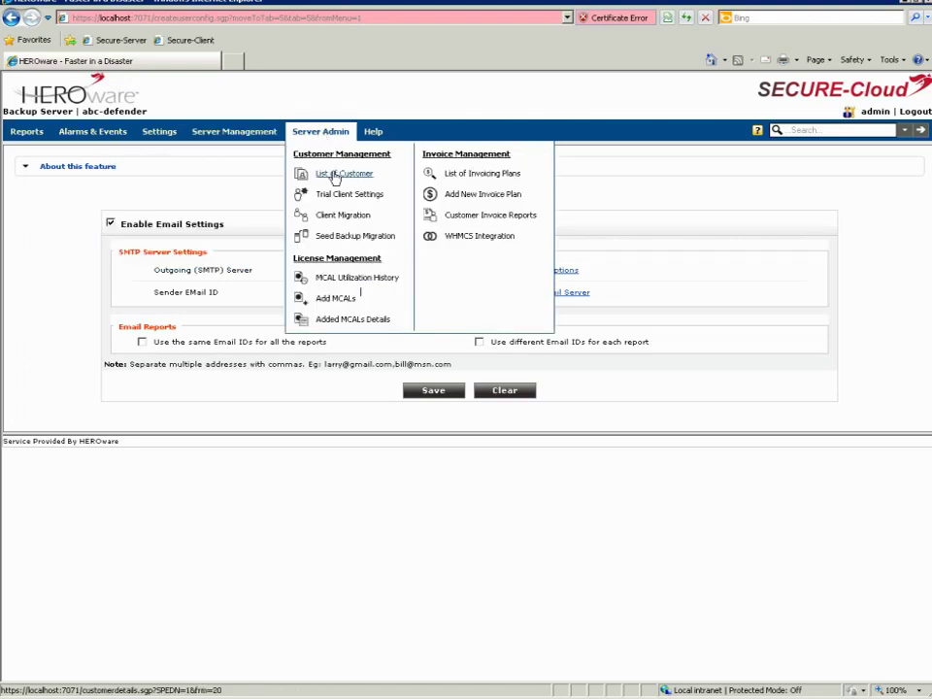
{"action": "left_click", "coordinate": [335, 175]}
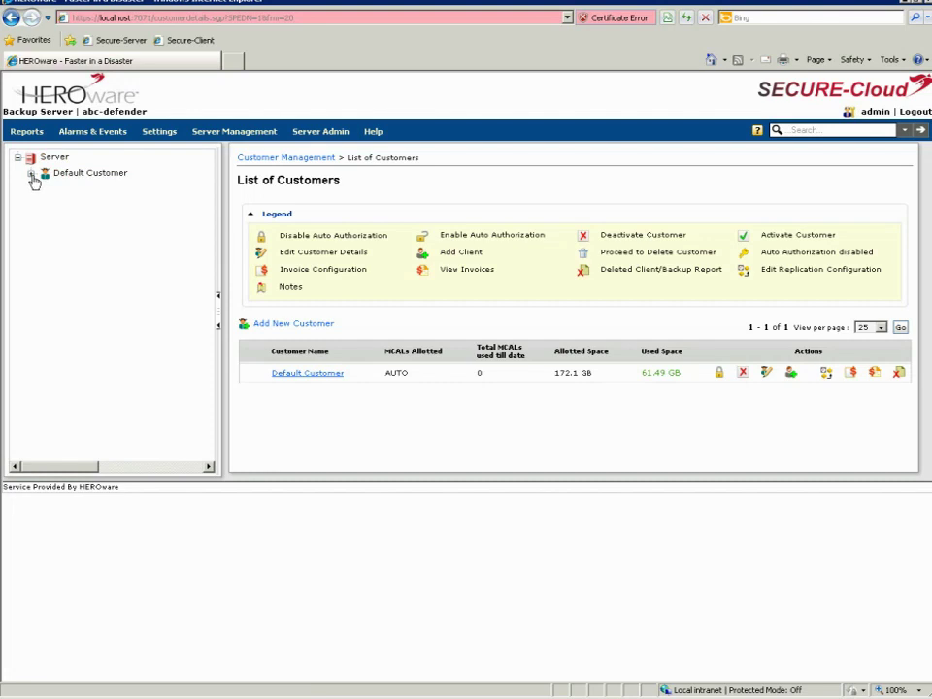
List Default Customer's backup clients: defender-client, backup-client and hp-defender-backup-client, with their used space
{"action": "left_click", "coordinate": [31, 174]}
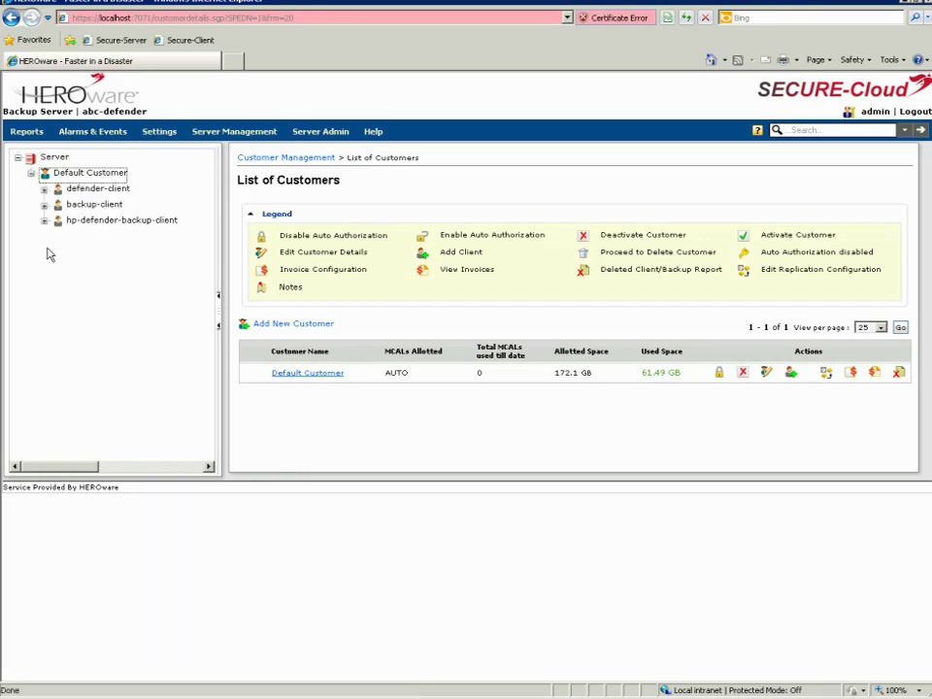
{"action": "left_click", "coordinate": [95, 173]}
{"action": "left_click", "coordinate": [95, 174]}
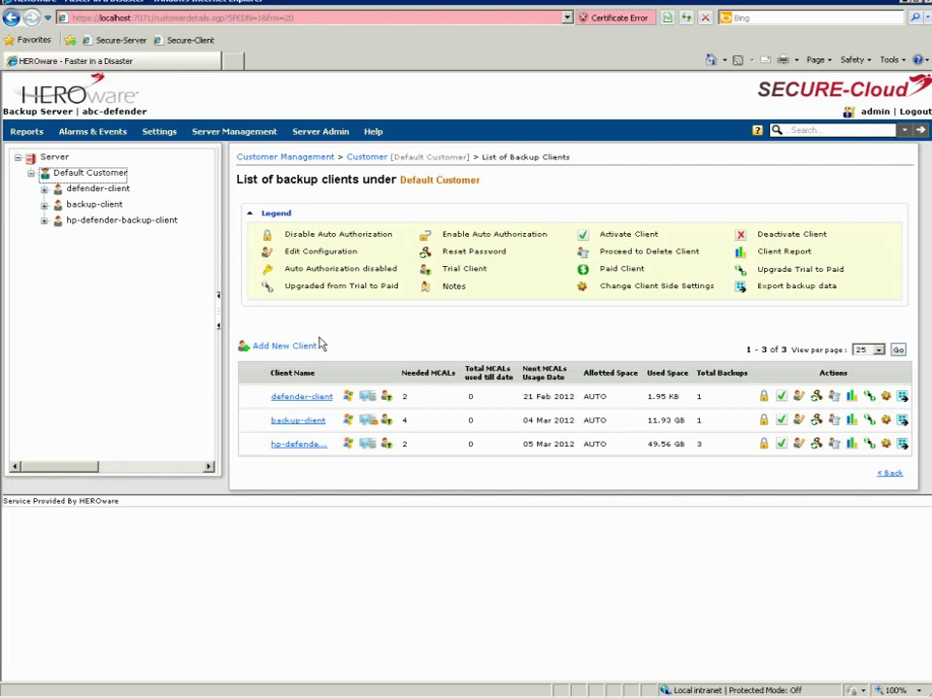
{"action": "mouse_move", "coordinate": [238, 134]}
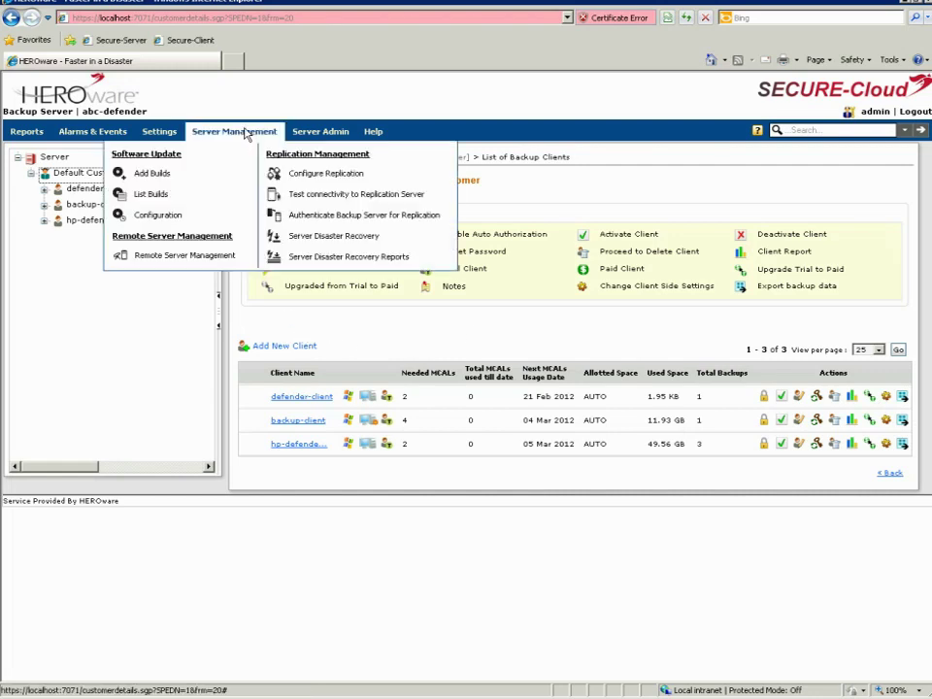
{"action": "mouse_move", "coordinate": [323, 131]}
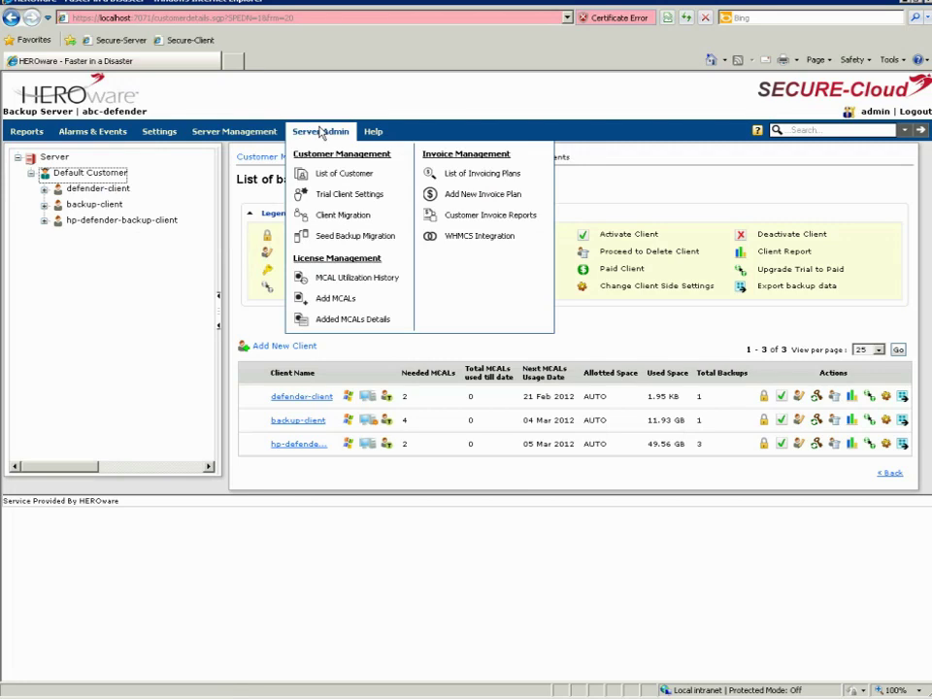
View Trial Client Settings: automatic space allocation, 5-day trial period, no auto-deletion
{"action": "left_click", "coordinate": [349, 197]}
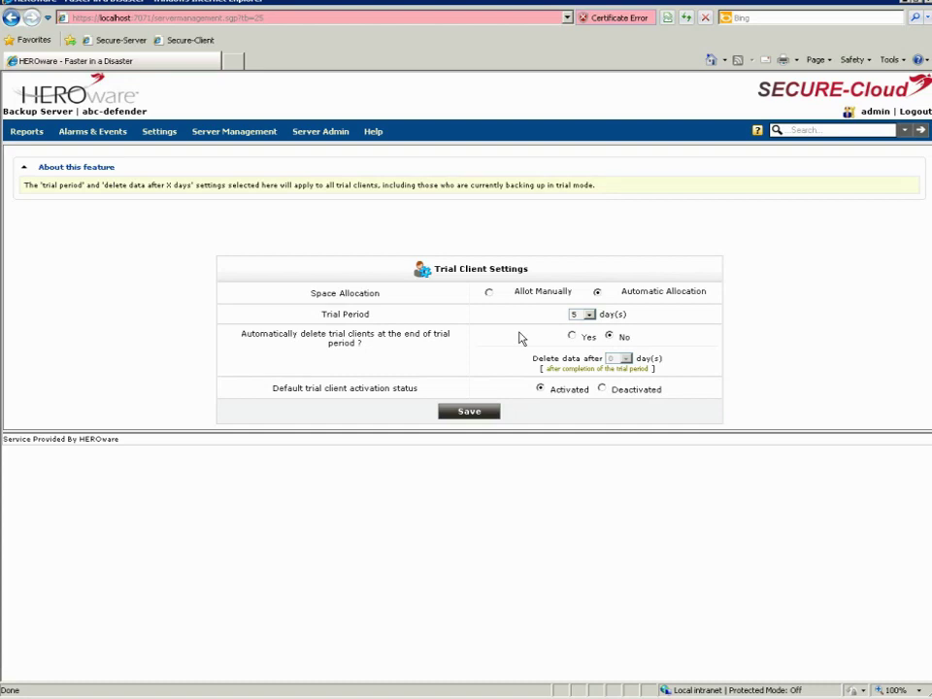
{"action": "mouse_move", "coordinate": [318, 135]}
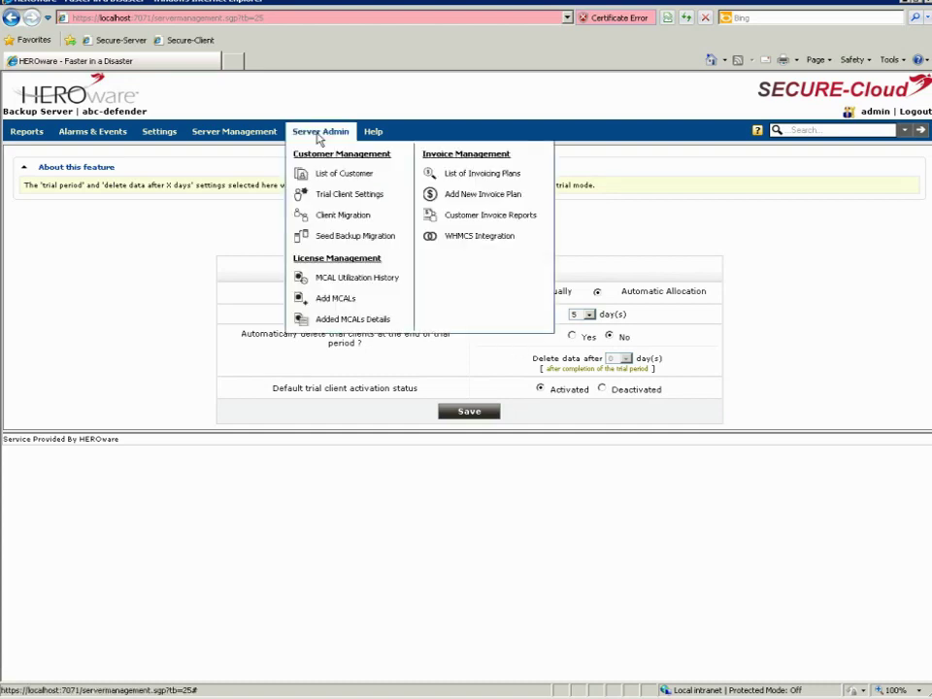